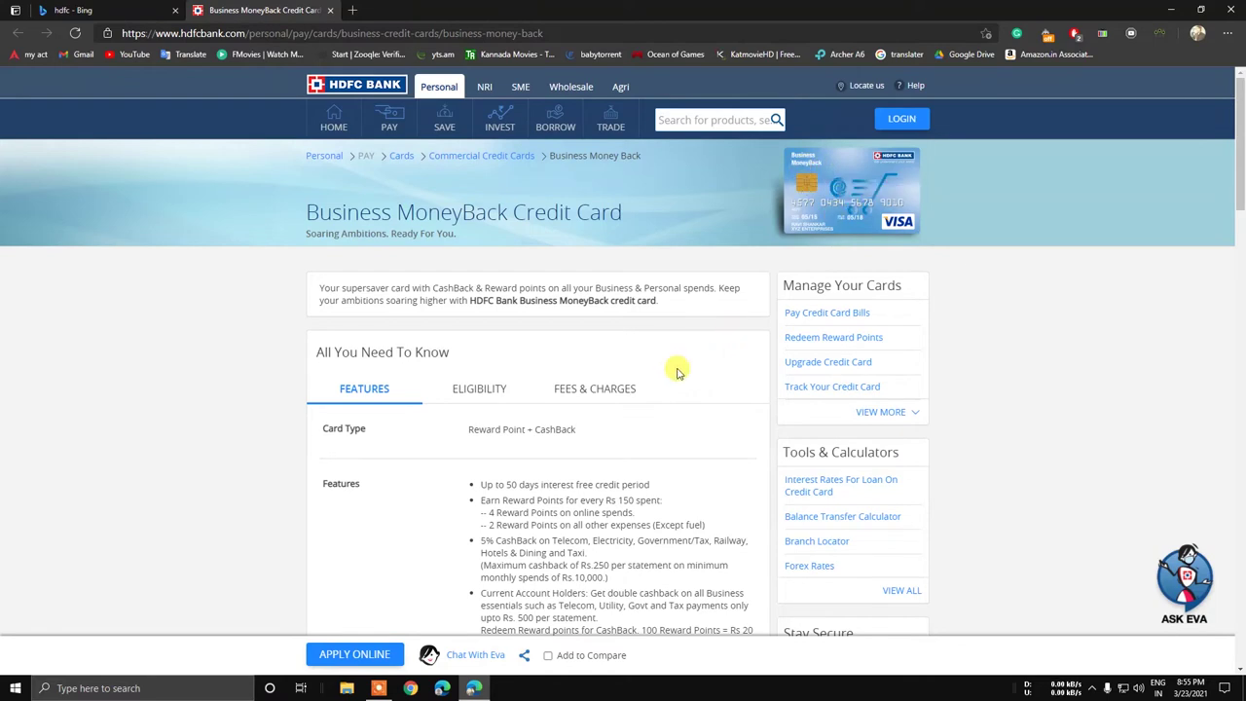
# Review the features of the Business MoneyBack Credit Card on its product page
pyautogui.scroll(-2, 657, 387)
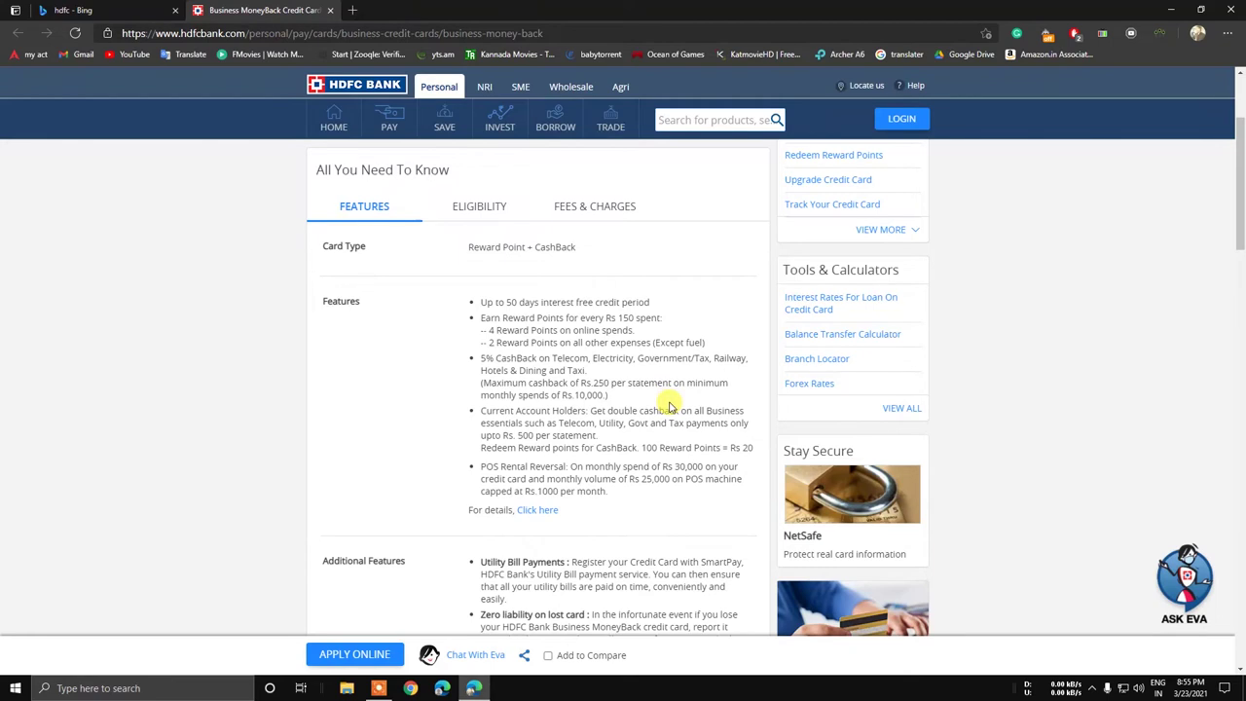
pyautogui.scroll(-2, 668, 406)
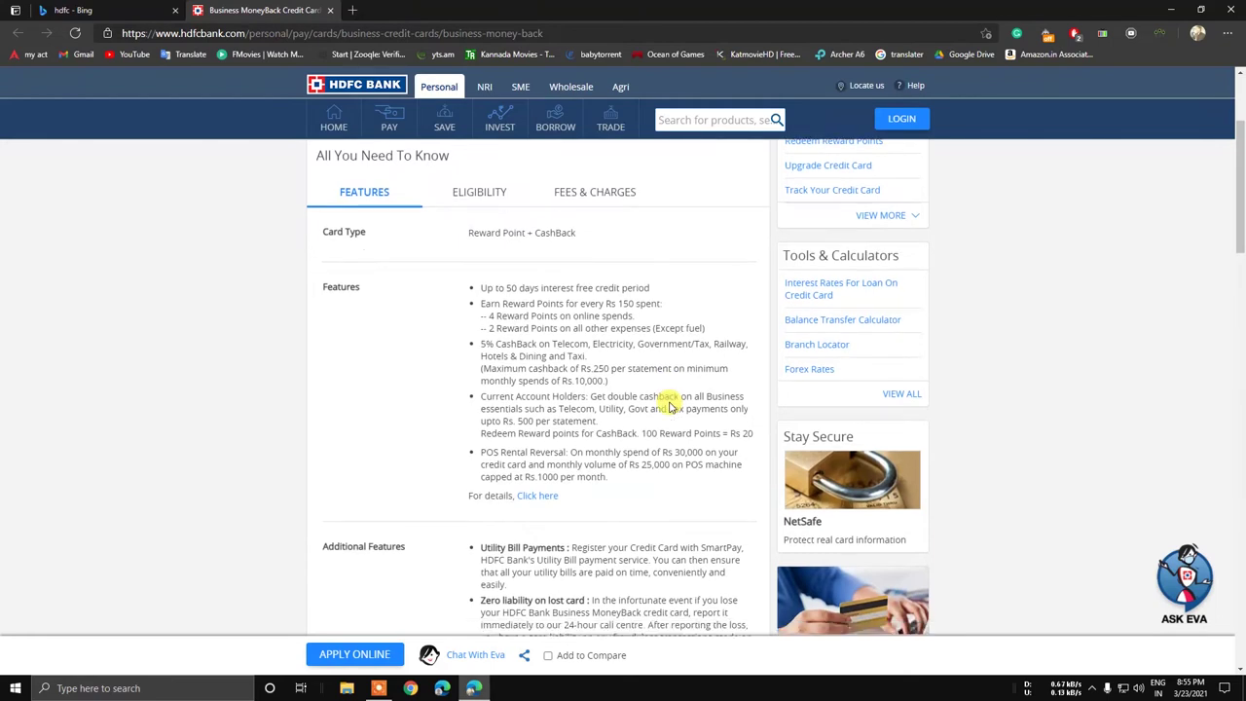
pyautogui.scroll(2, 662, 399)
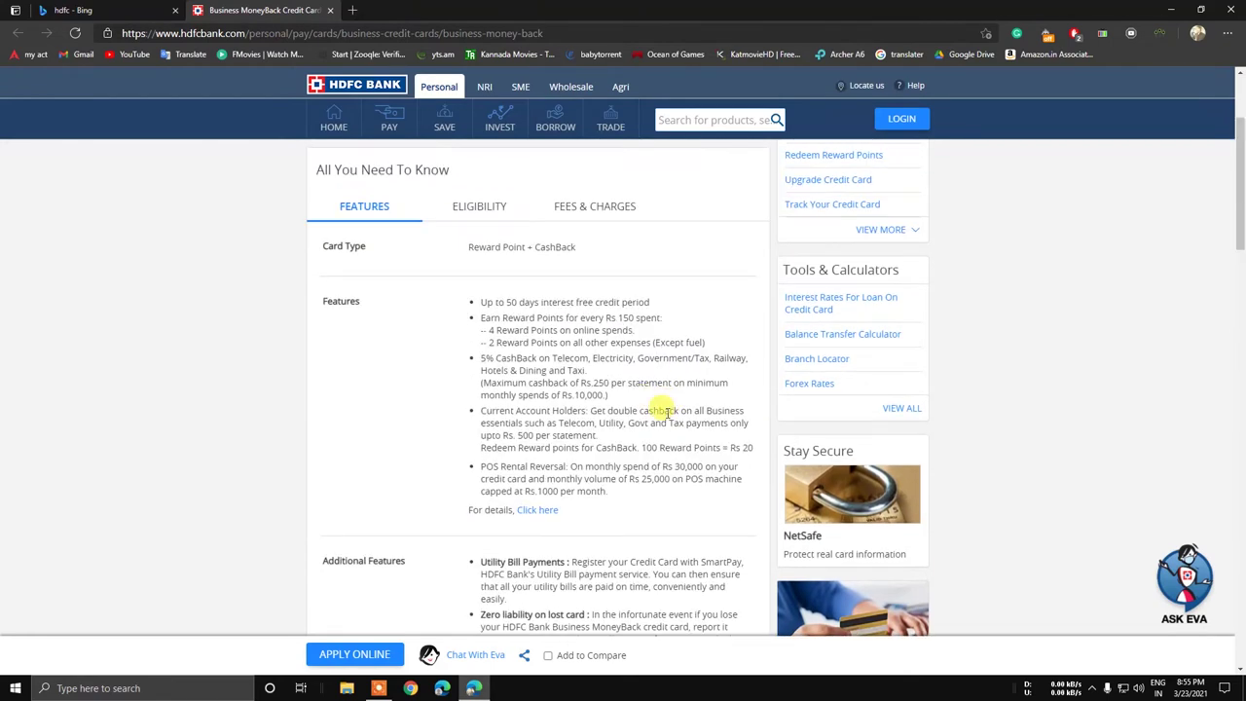
pyautogui.scroll(2, 662, 411)
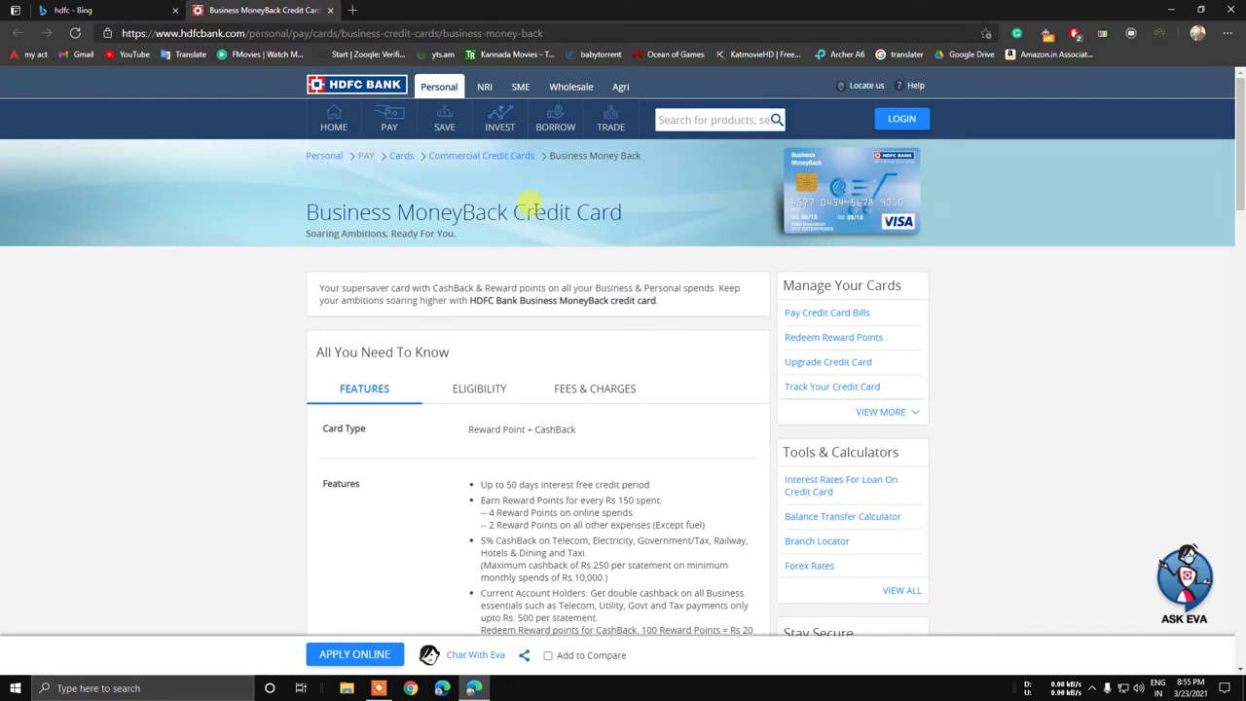
# Open HDFC NetBanking from the Bing results, close the Business MoneyBack page, and continue to the NetBanking site
pyautogui.click(107, 8)
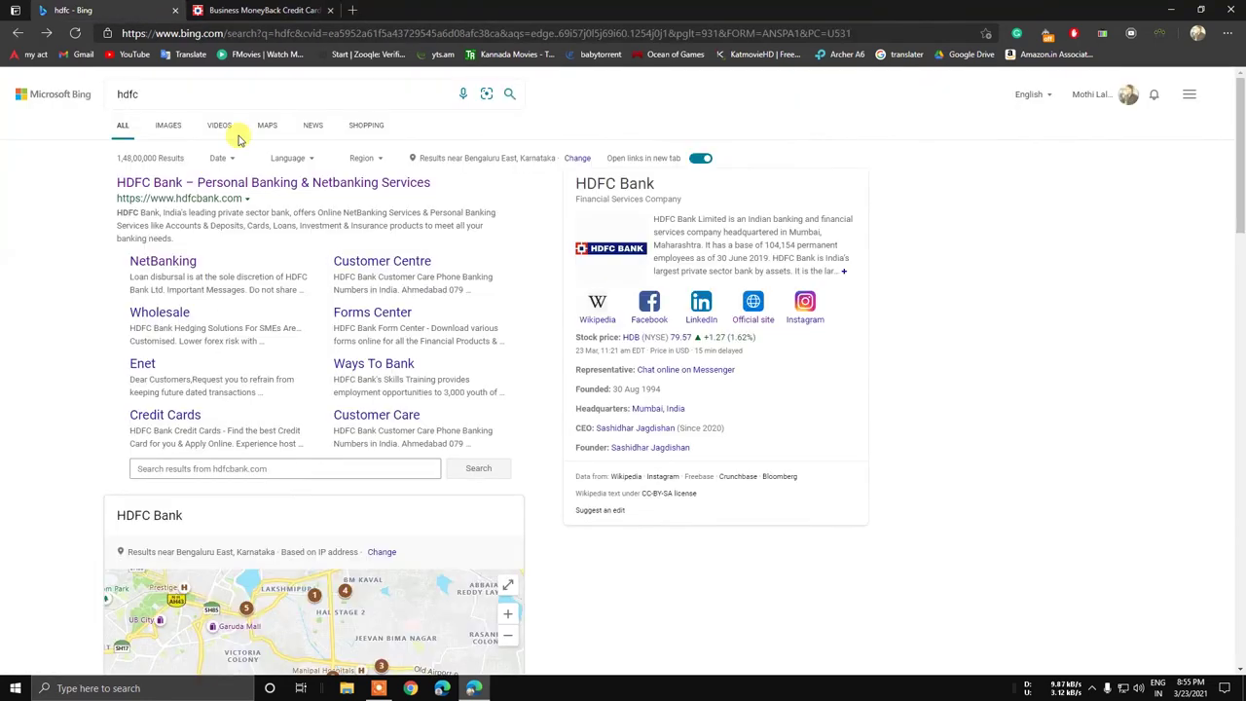
pyautogui.click(162, 261)
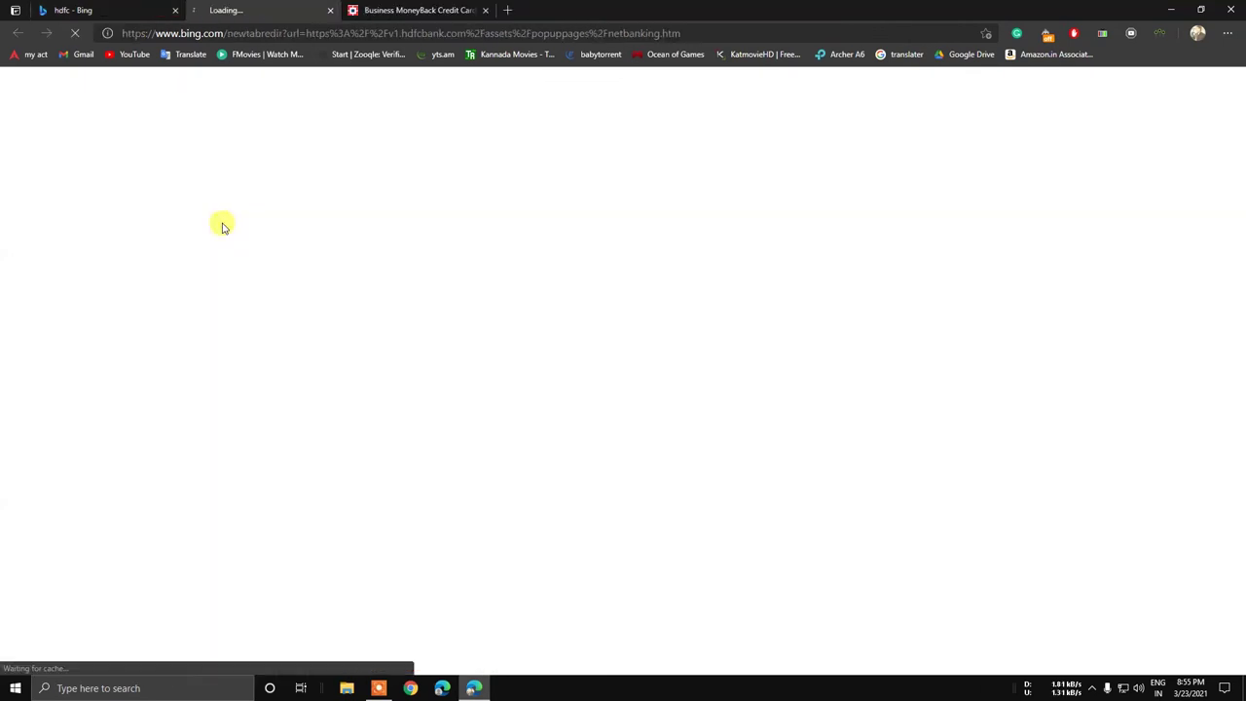
pyautogui.click(409, 7)
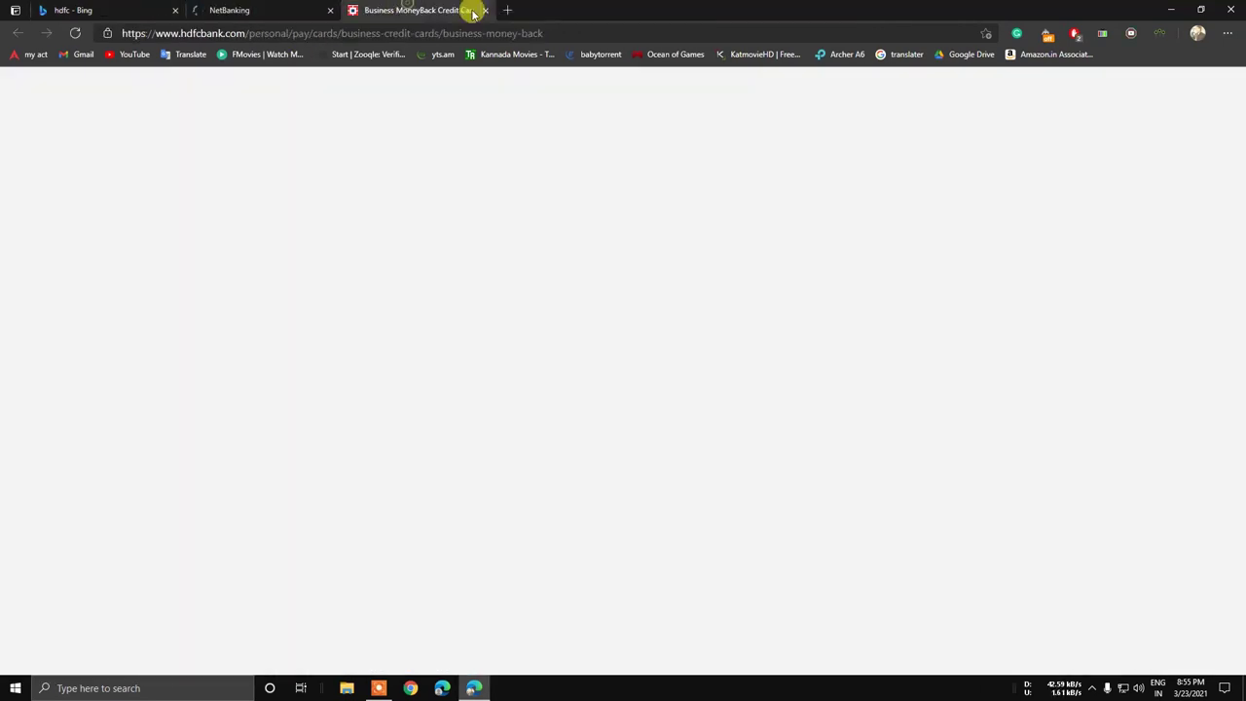
pyautogui.hotkey('ctrl', 'w')
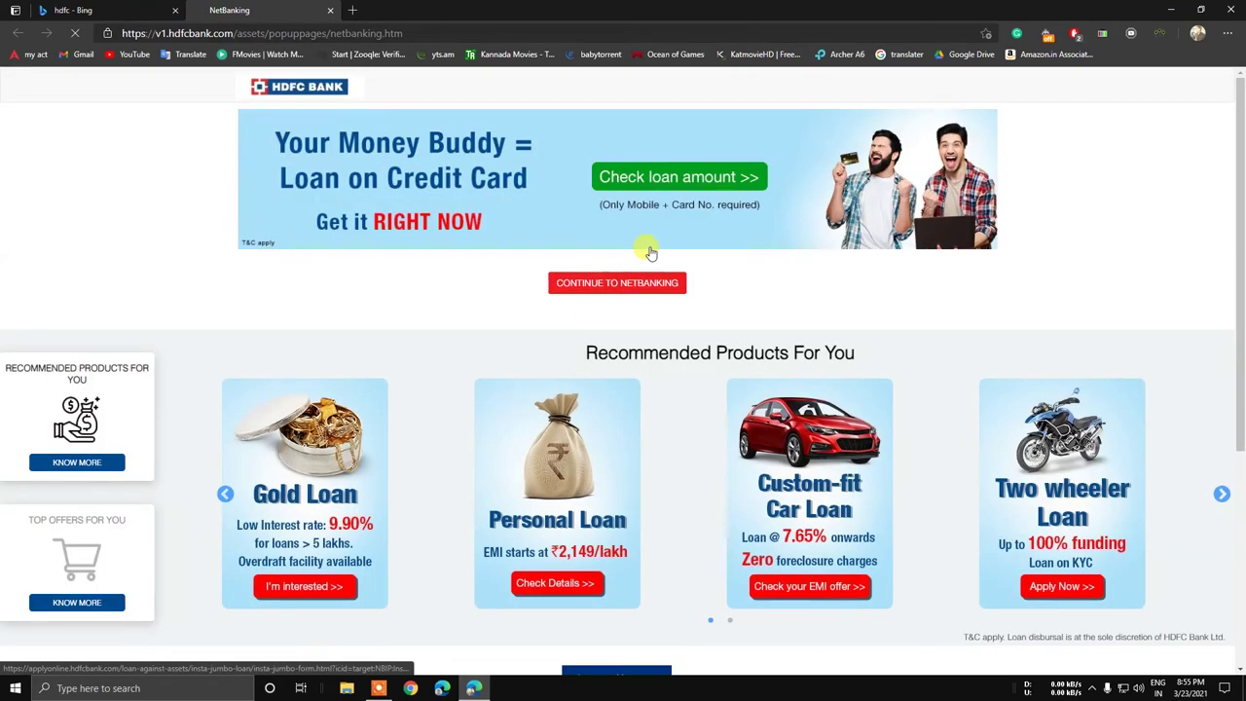
pyautogui.click(619, 284)
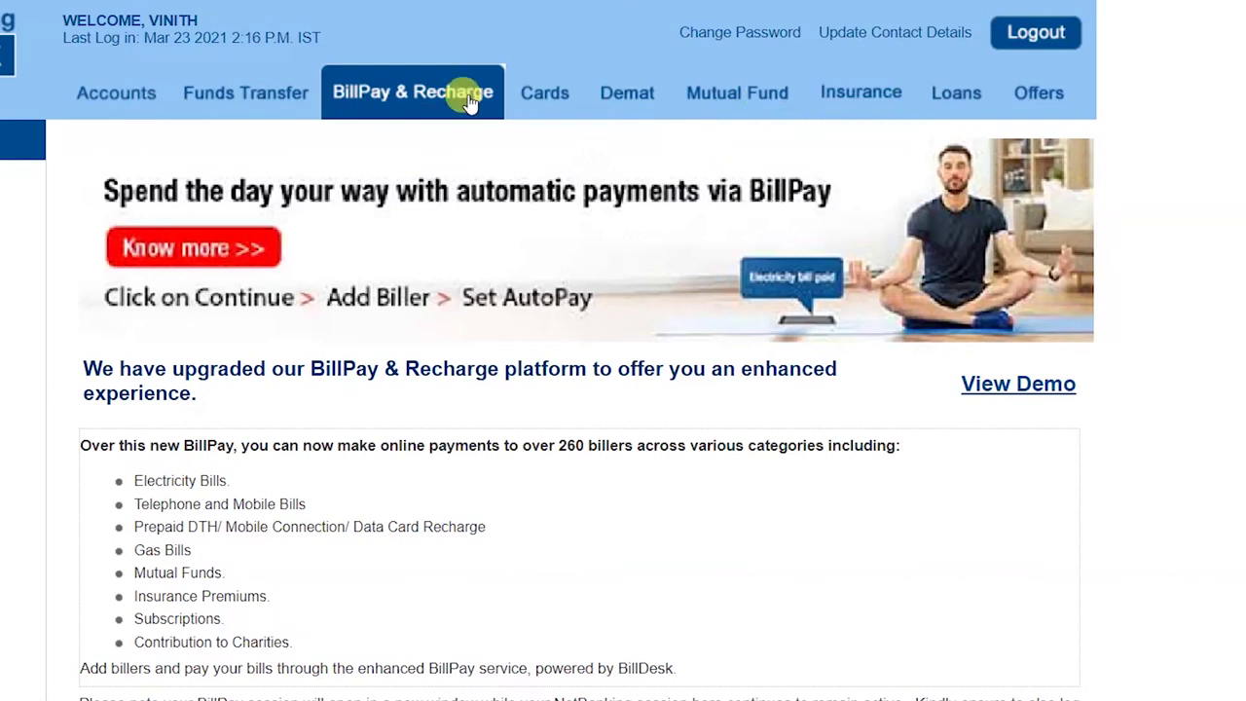
# Open the Credit Card Upgrade request for credit cards in the Cards section
pyautogui.click(546, 97)
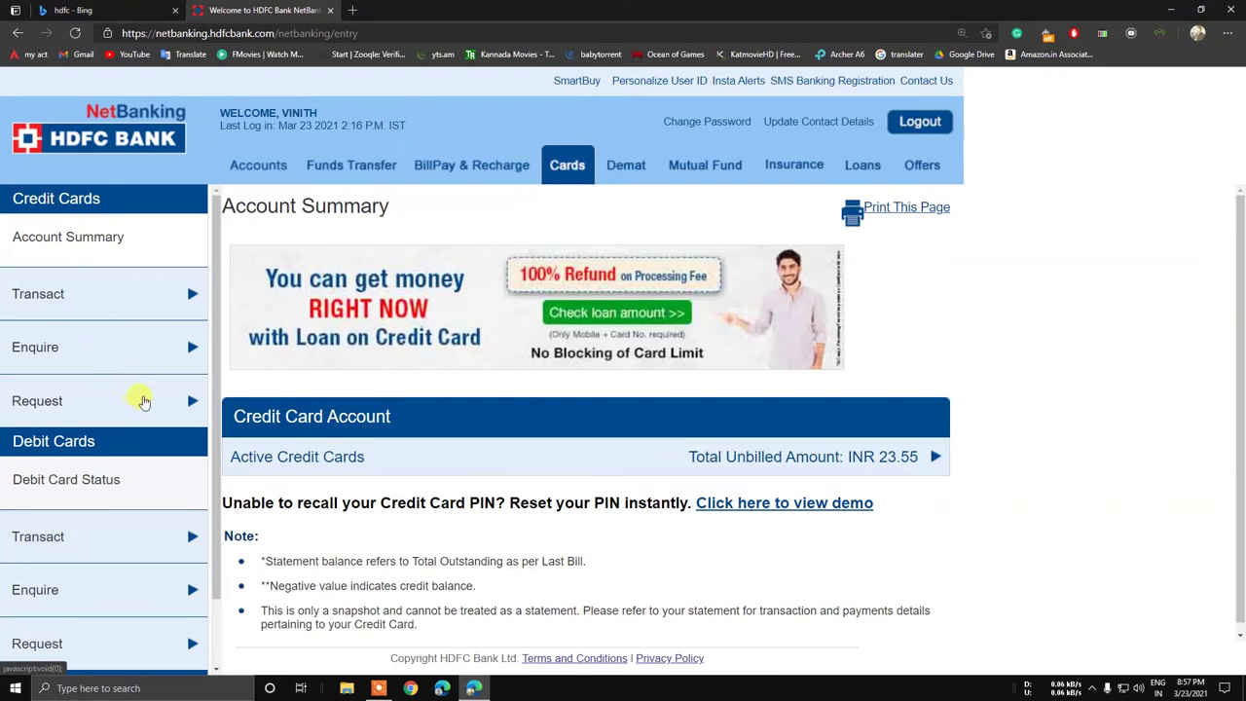
pyautogui.click(143, 401)
pyautogui.scroll(-1, 156, 384)
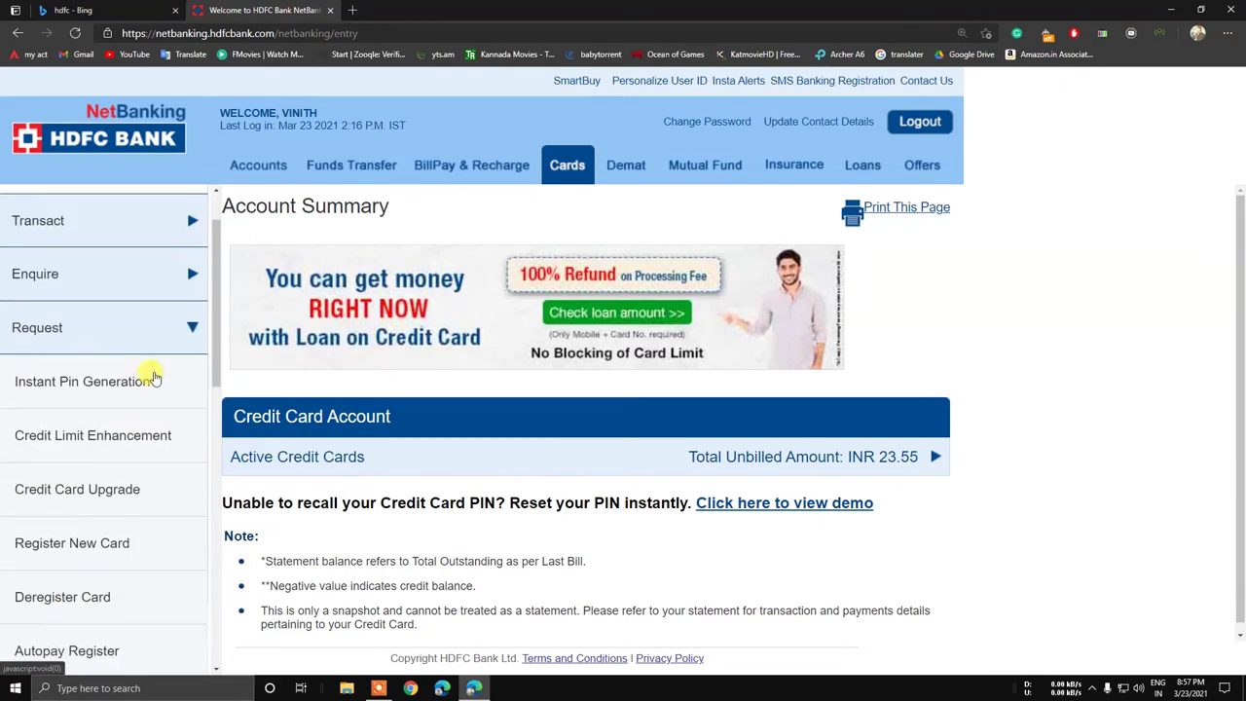
pyautogui.scroll(-1, 156, 374)
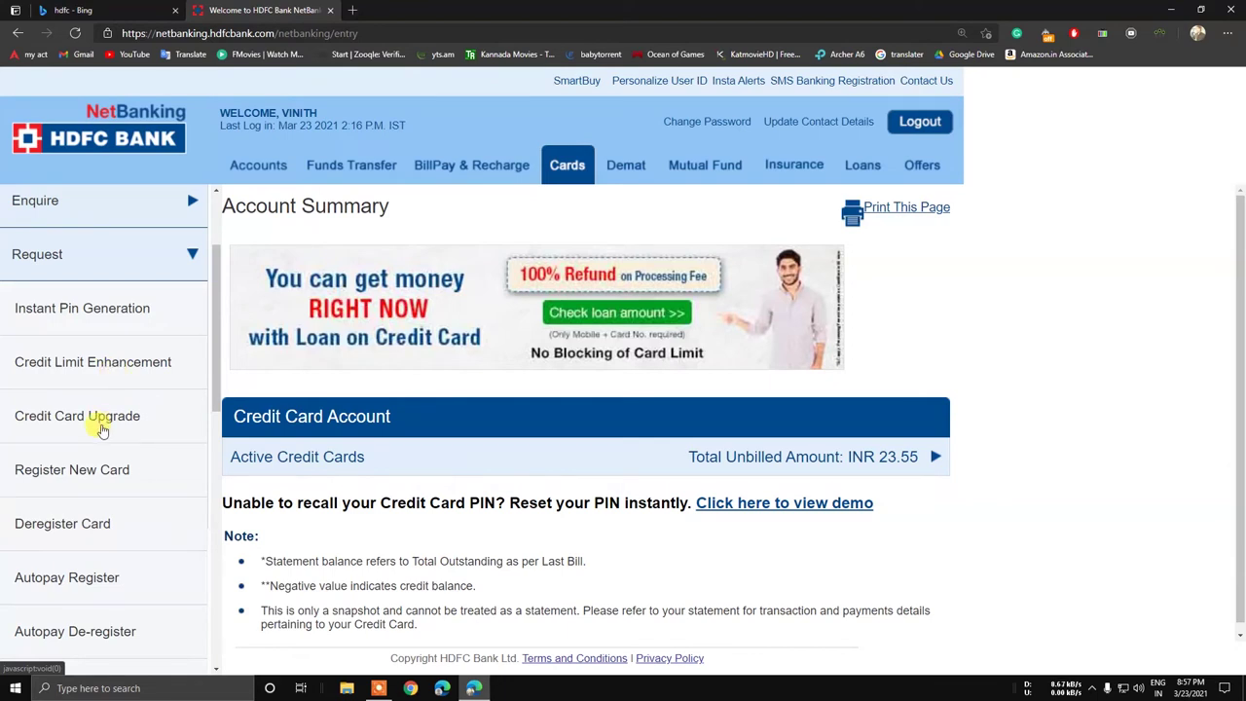
pyautogui.click(110, 425)
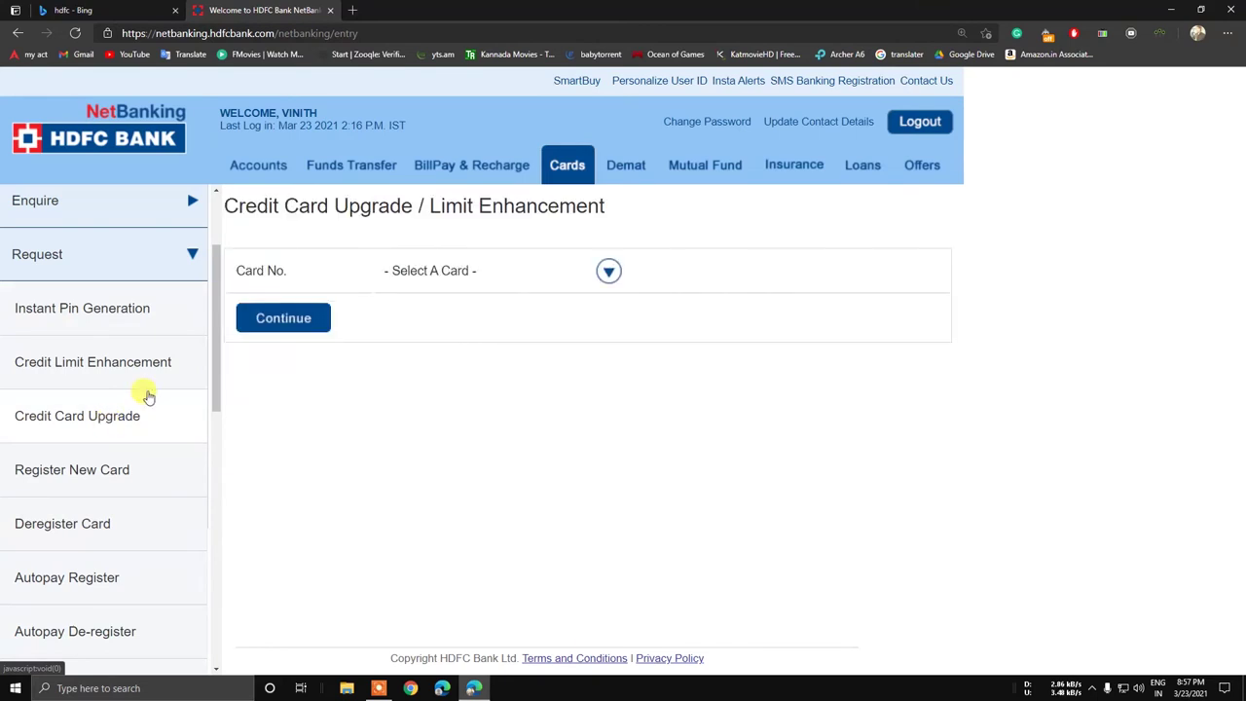
# Select the registered credit card for the upgrade and continue to its upgrade details
pyautogui.click(449, 269)
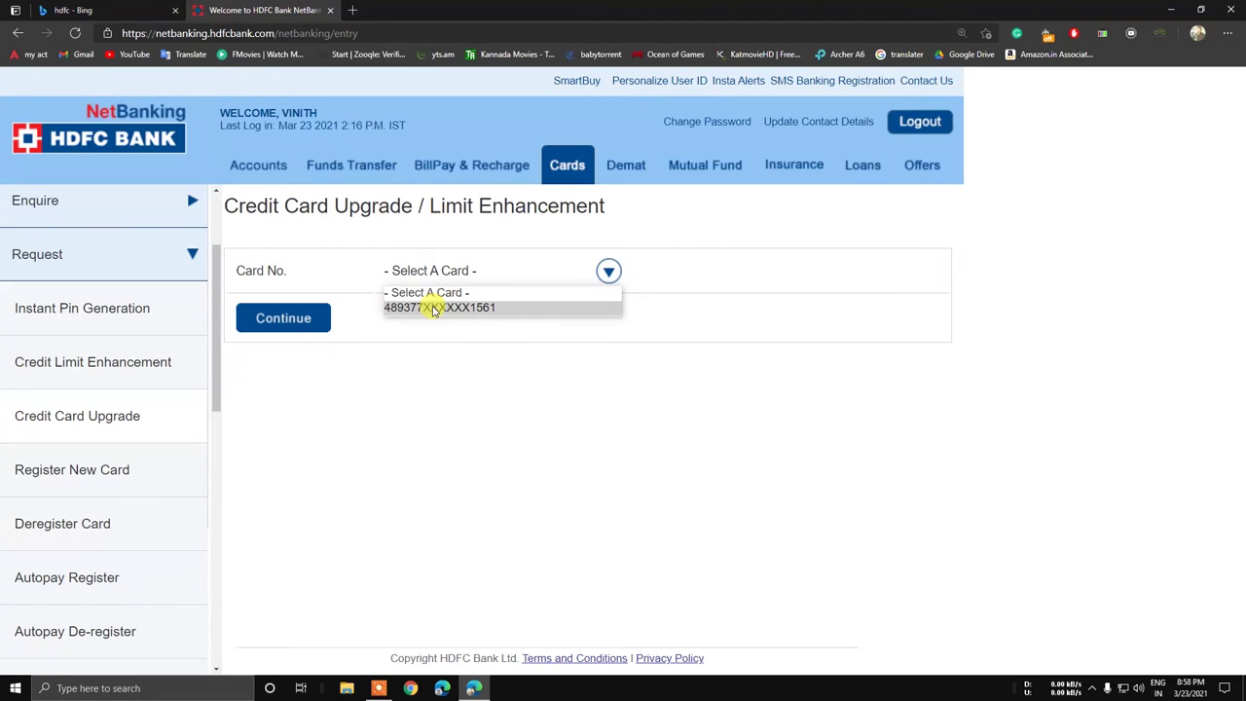
pyautogui.click(434, 307)
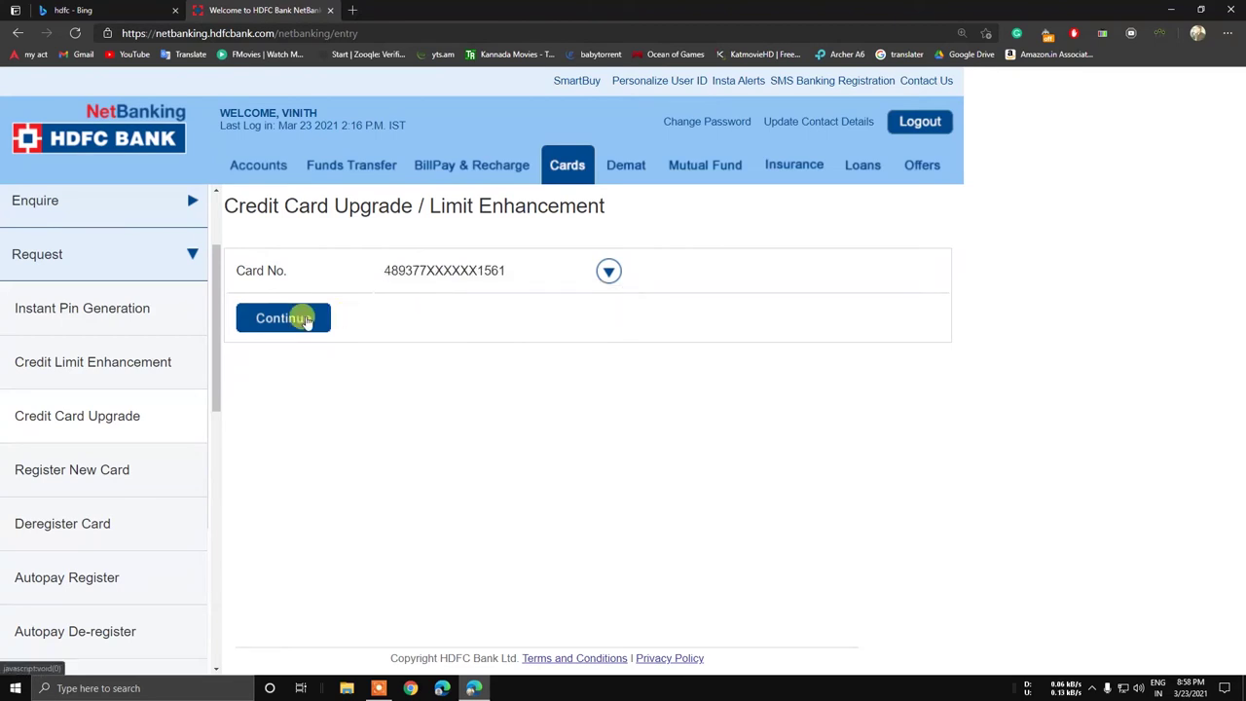
pyautogui.click(306, 322)
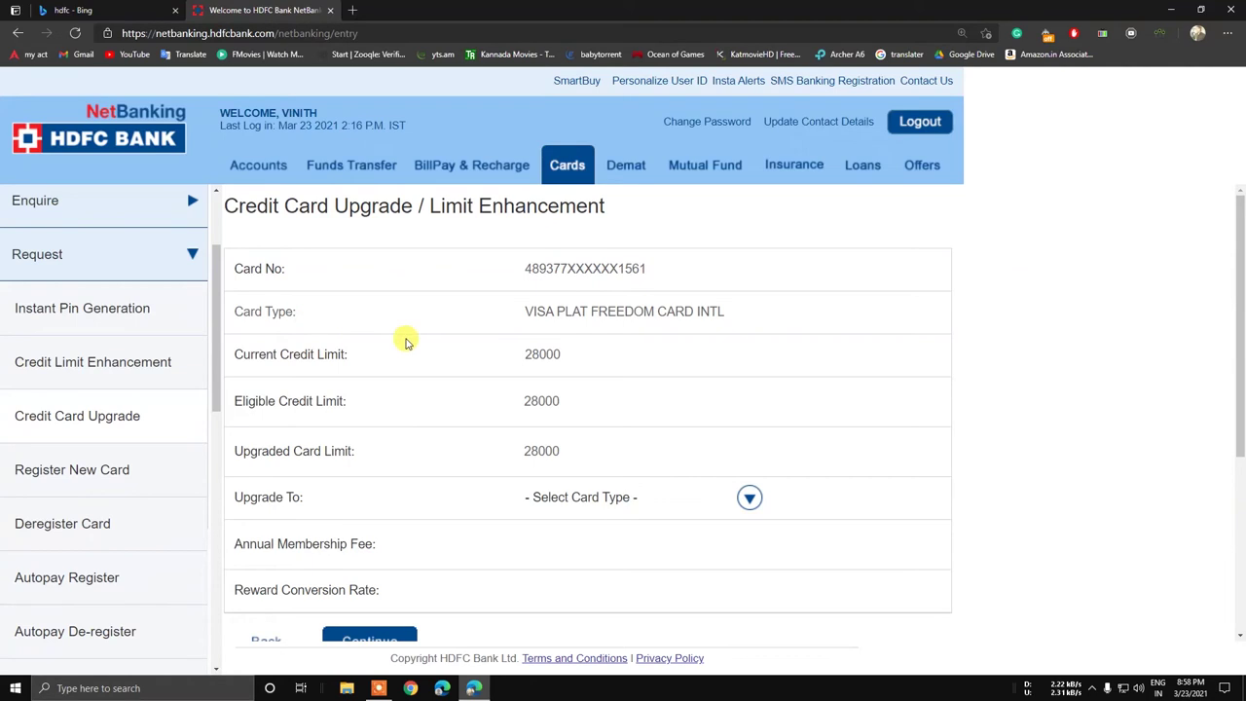
# Examine the card's current credit limit, eligible credit limit and upgraded card limit
pyautogui.scroll(-1, 323, 316)
pyautogui.scroll(1, 370, 273)
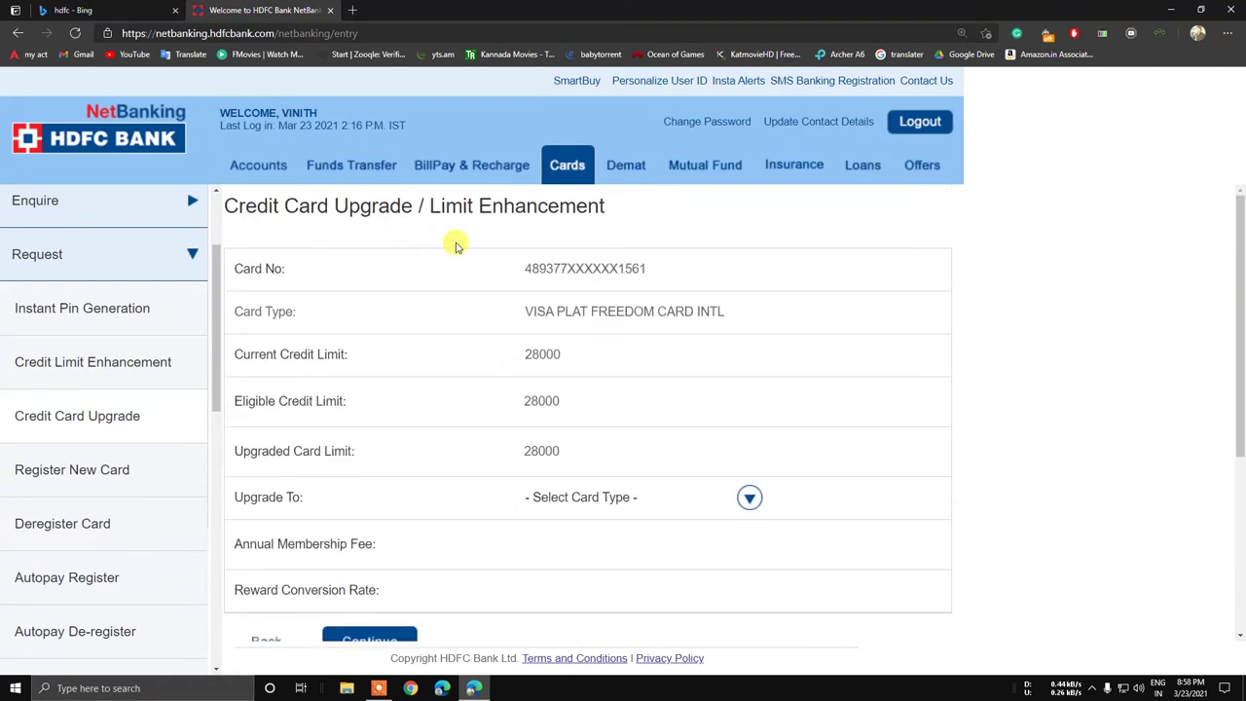
pyautogui.scroll(-1, 504, 286)
pyautogui.scroll(-1, 504, 286)
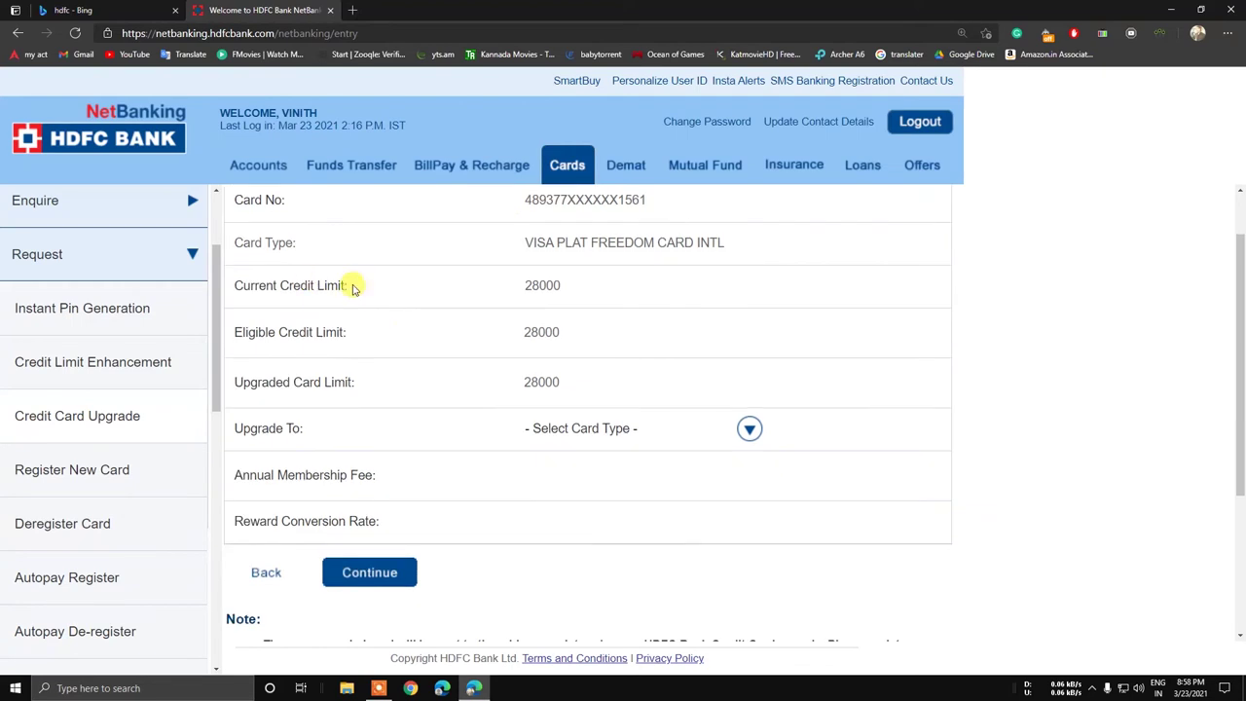
pyautogui.moveTo(354, 284); pyautogui.dragTo(472, 290)
pyautogui.click(472, 290)
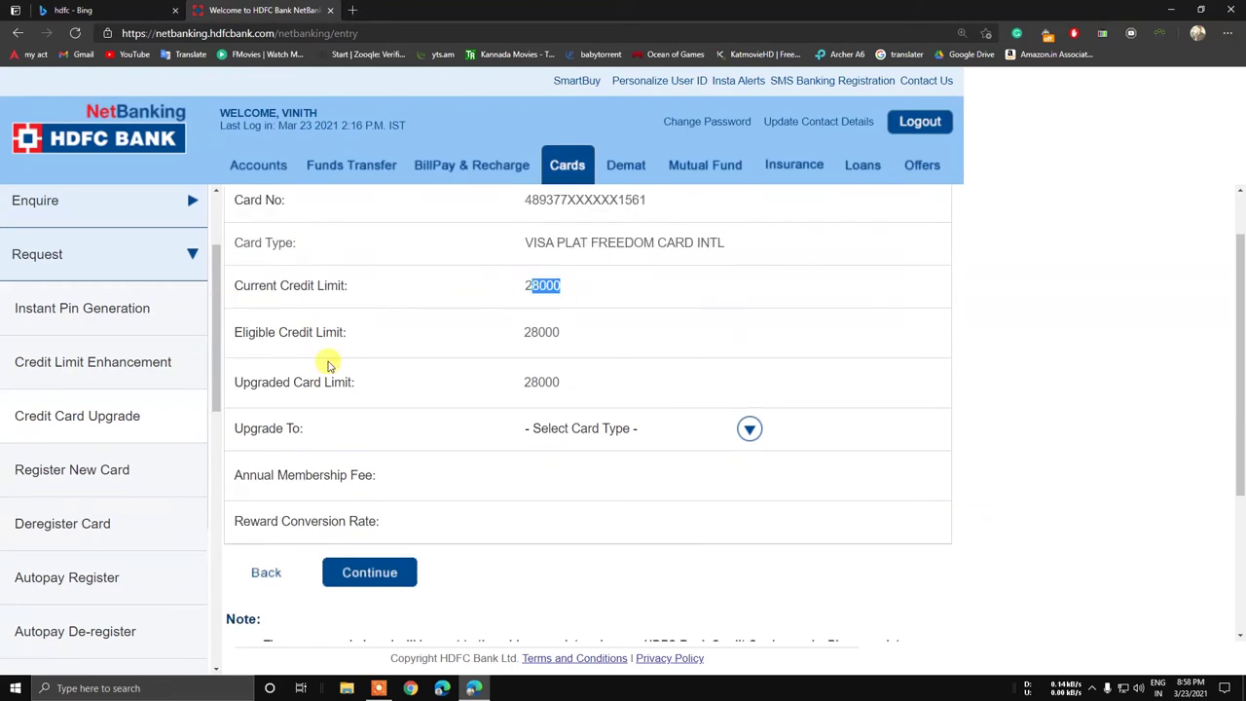
pyautogui.doubleClick(568, 332)
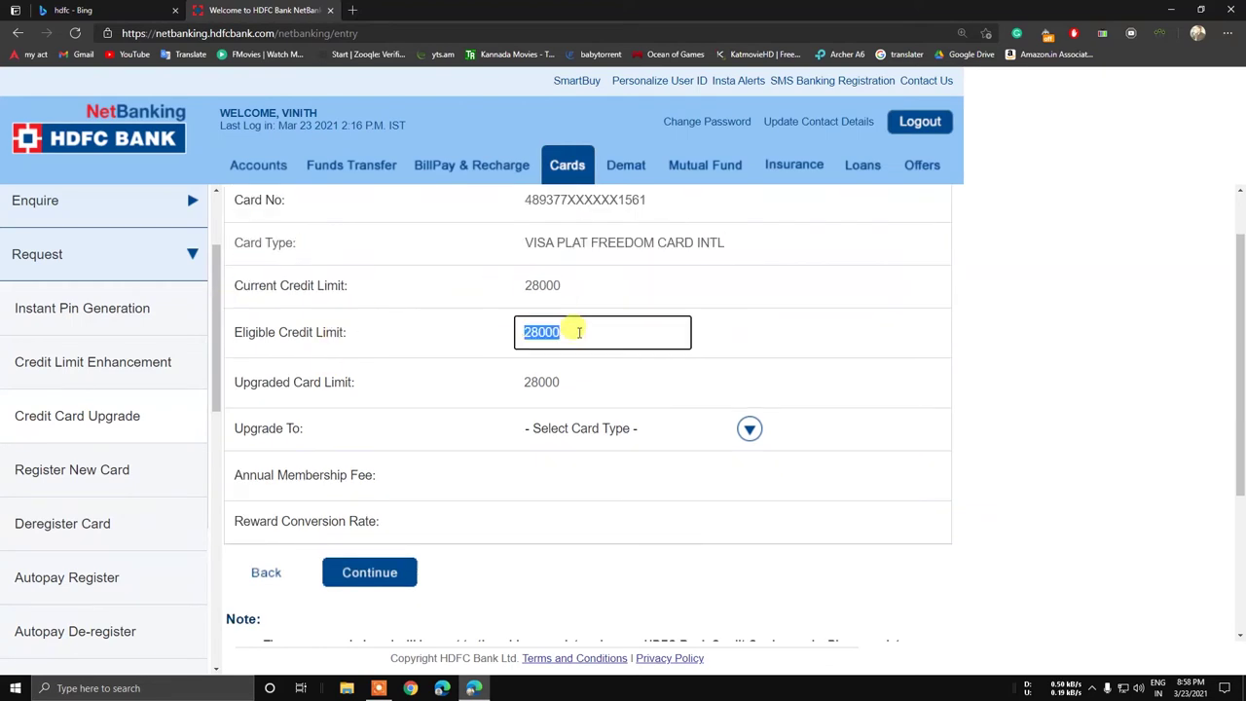
pyautogui.click(399, 392)
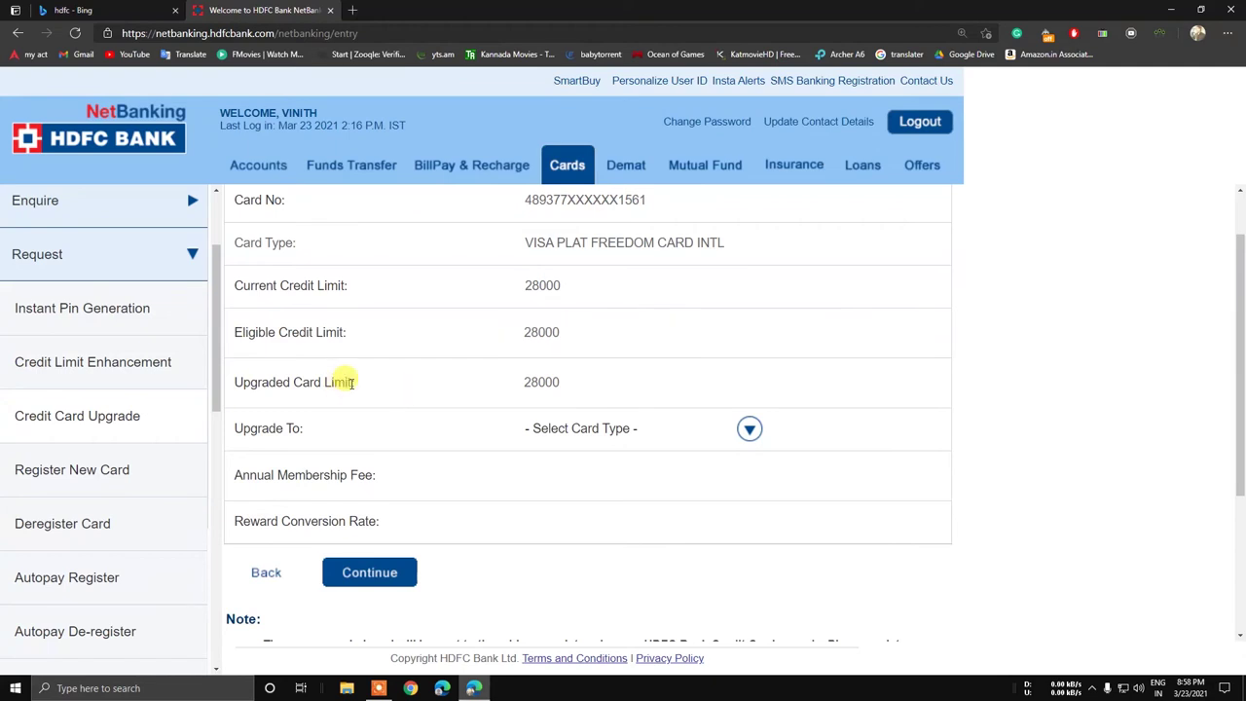
pyautogui.doubleClick(526, 382)
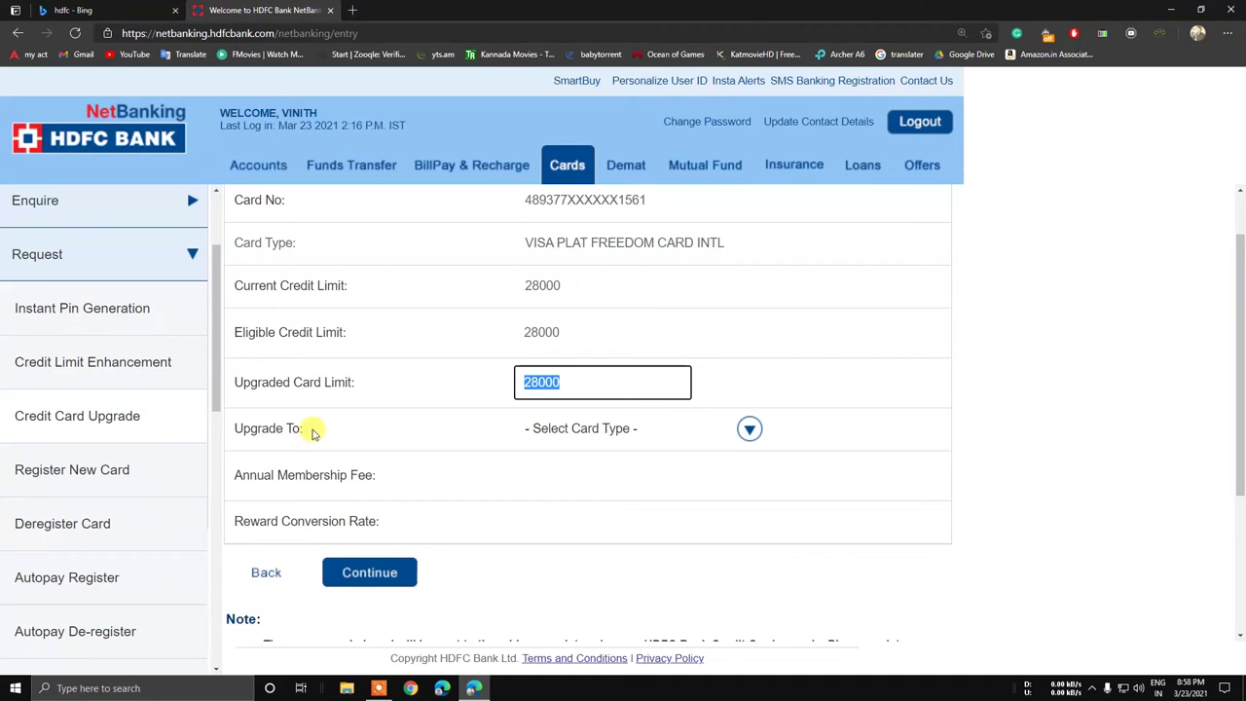
# Choose VC PLAT BUSSDECL MONYBCK INTL as the card to upgrade to and check its annual membership fee
pyautogui.click(550, 430)
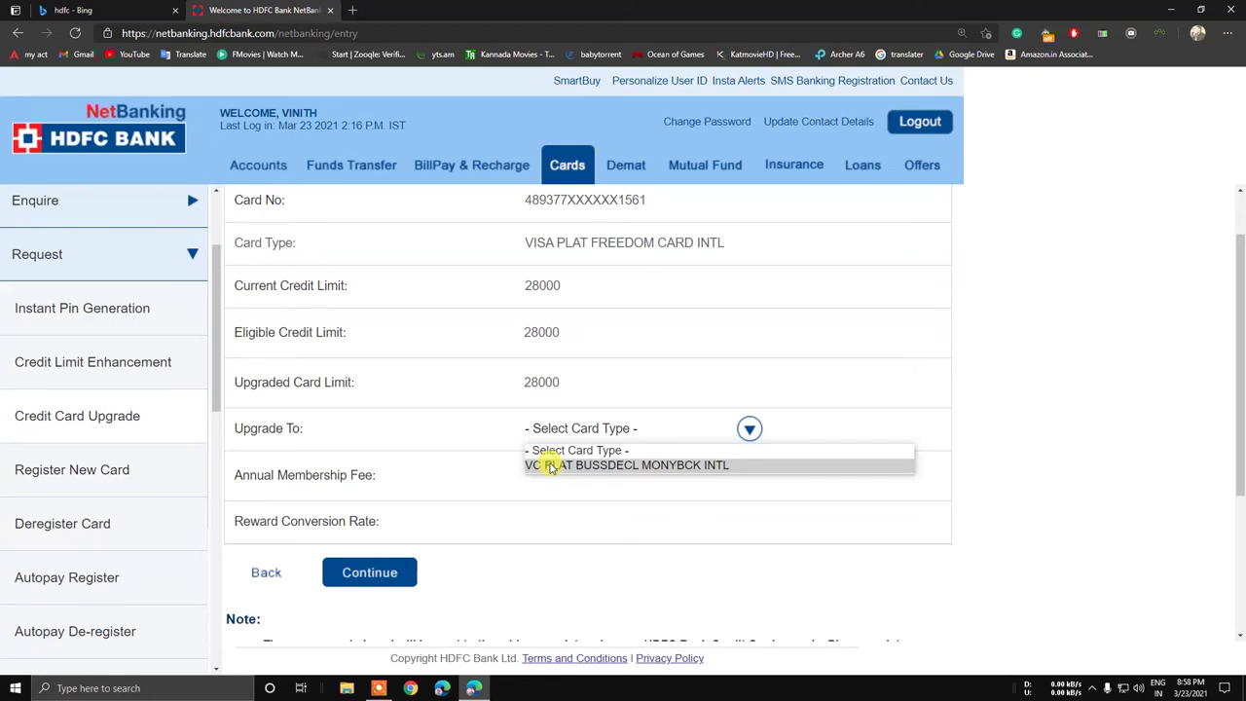
pyautogui.click(550, 466)
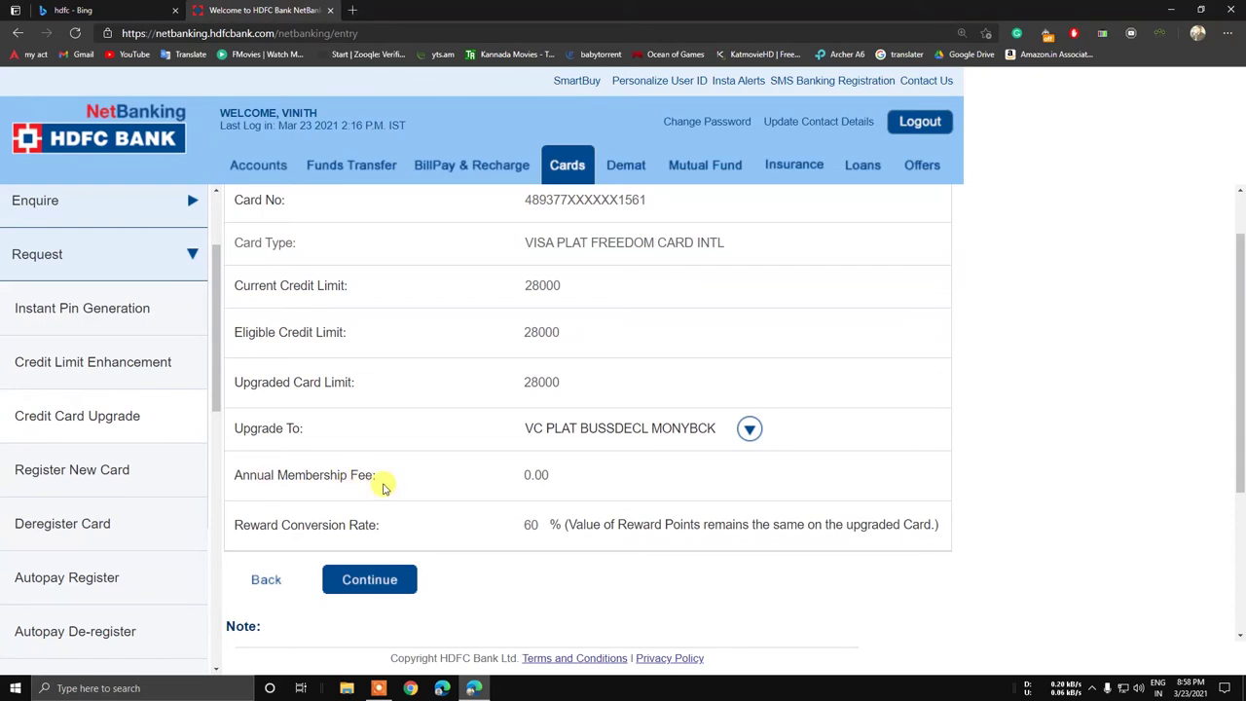
pyautogui.doubleClick(567, 475)
pyautogui.click(720, 475)
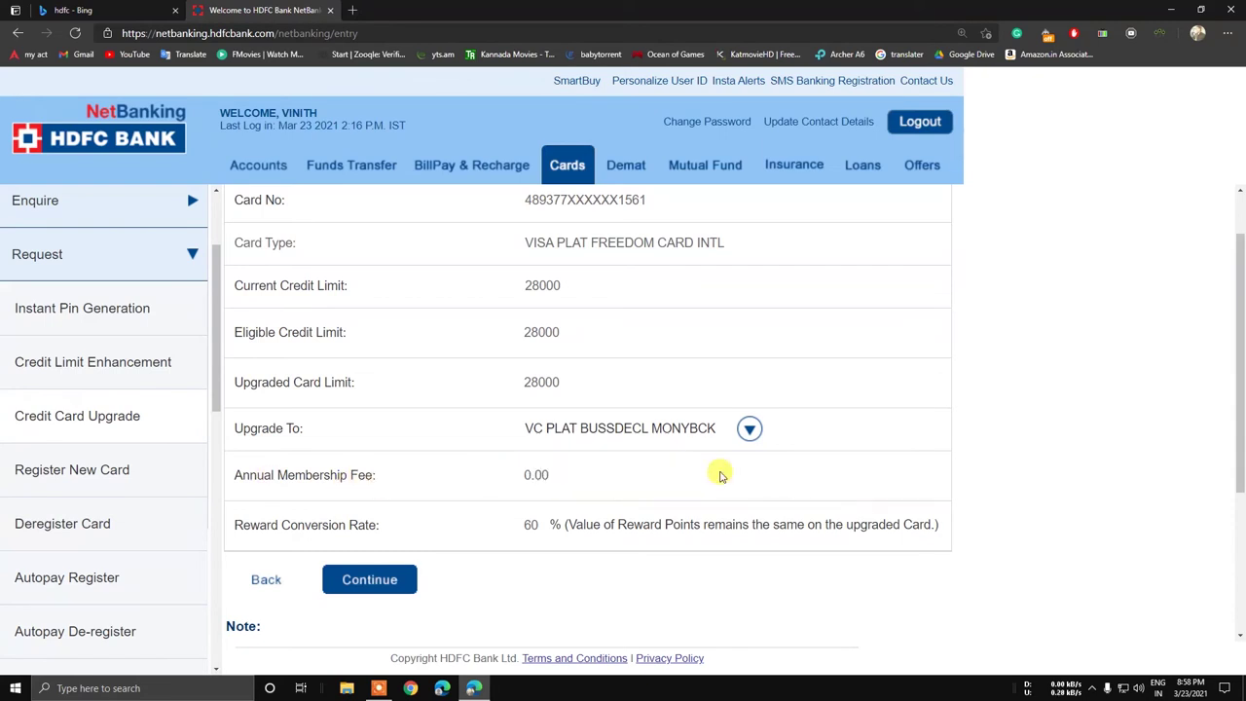
# Review the reward conversion rate, the notes on upgrade fees and reward point transfer, and the overall upgrade details
pyautogui.scroll(-1, 637, 470)
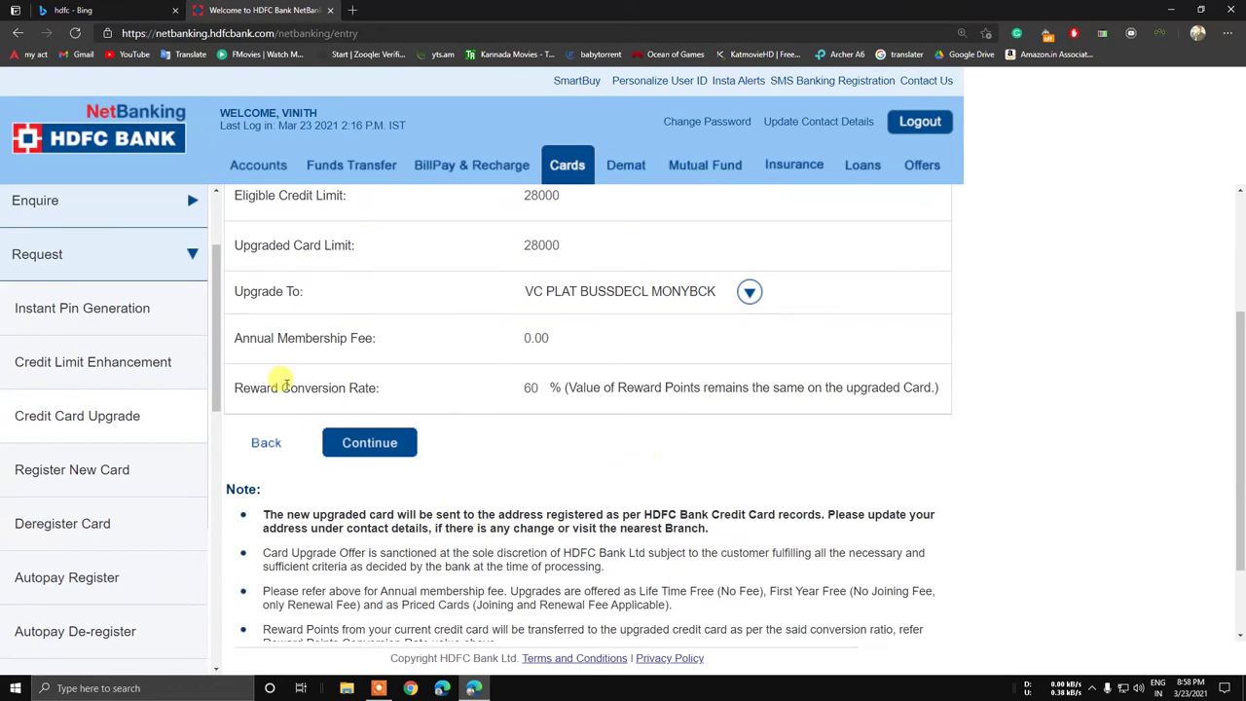
pyautogui.doubleClick(526, 410)
pyautogui.click(525, 409)
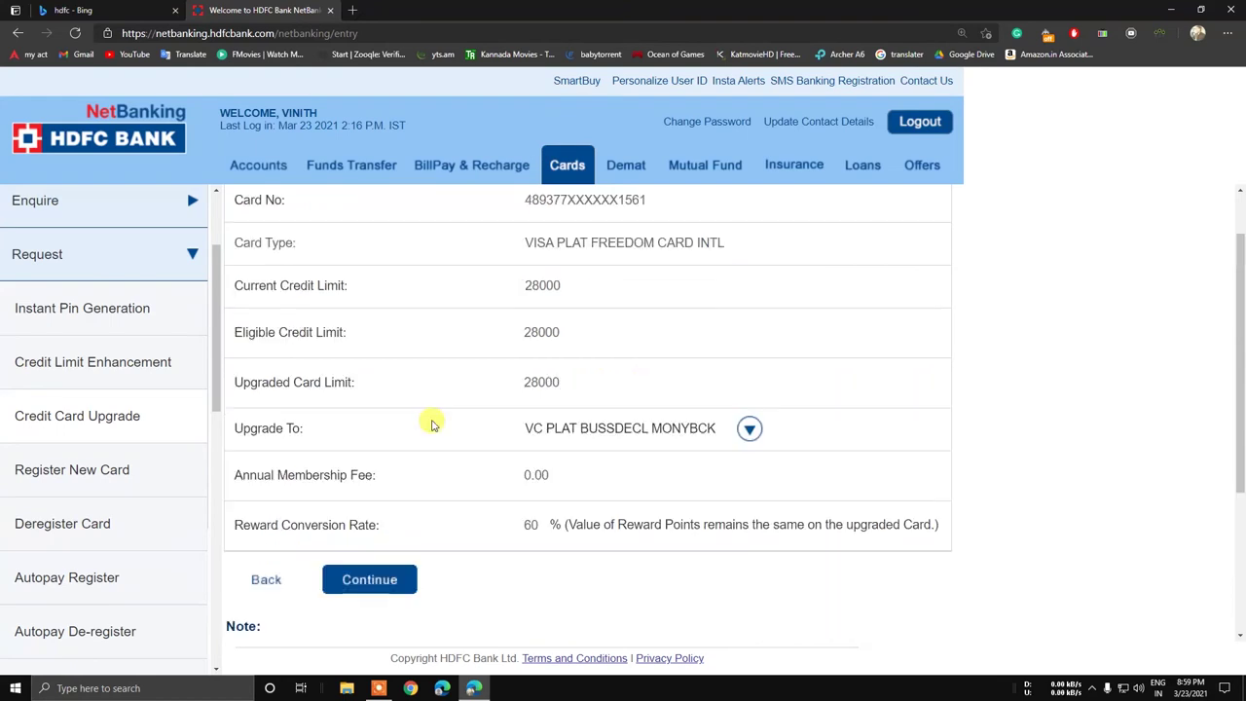
pyautogui.moveTo(259, 412); pyautogui.dragTo(167, 425)
pyautogui.click(292, 420)
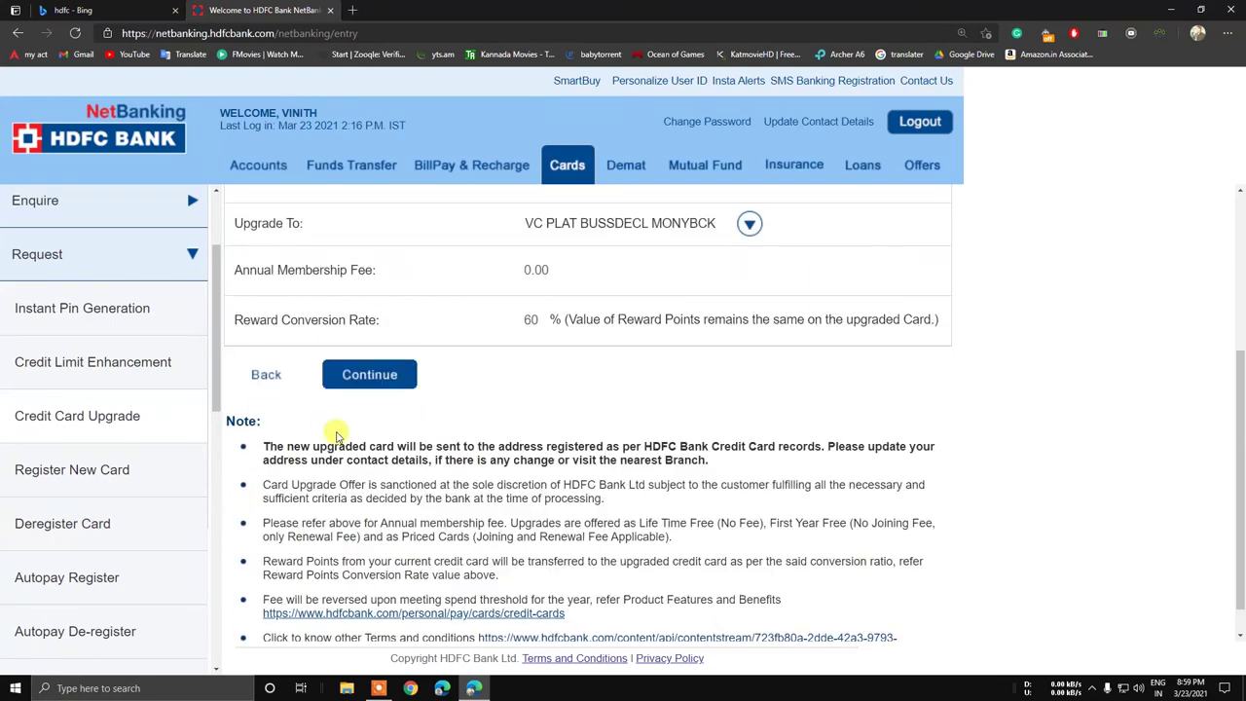
pyautogui.scroll(-1, 423, 433)
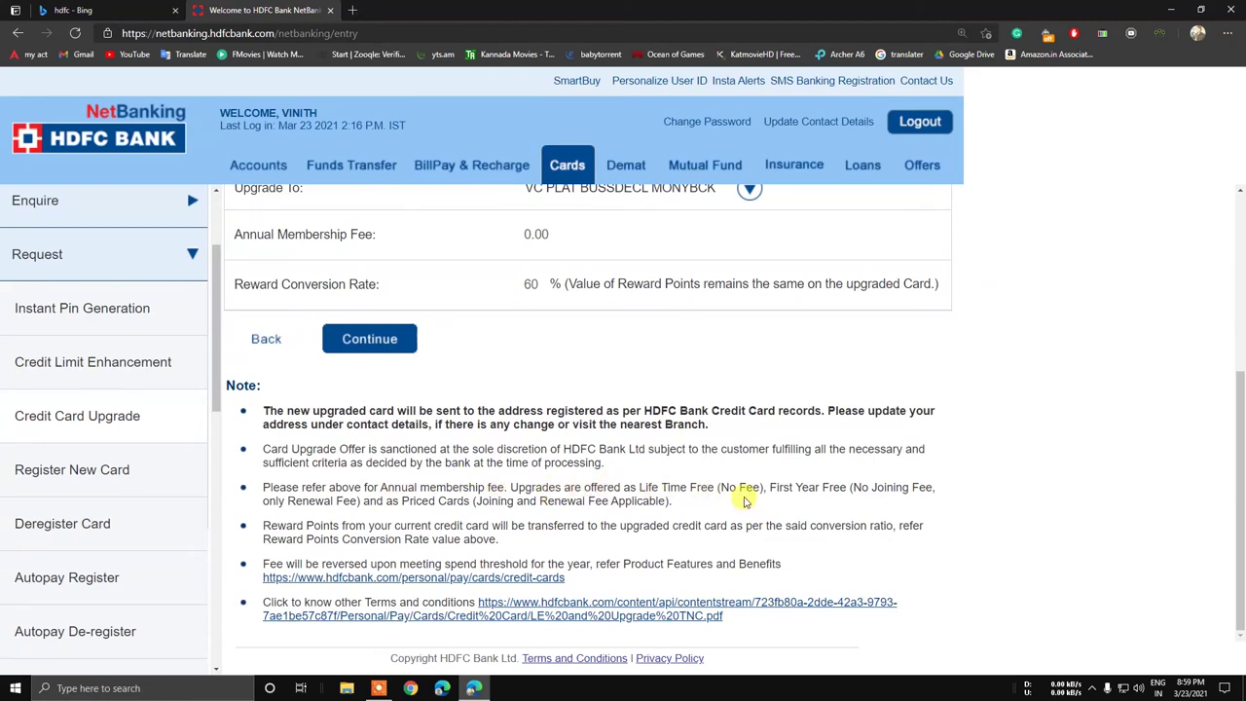
pyautogui.moveTo(786, 489); pyautogui.dragTo(834, 485)
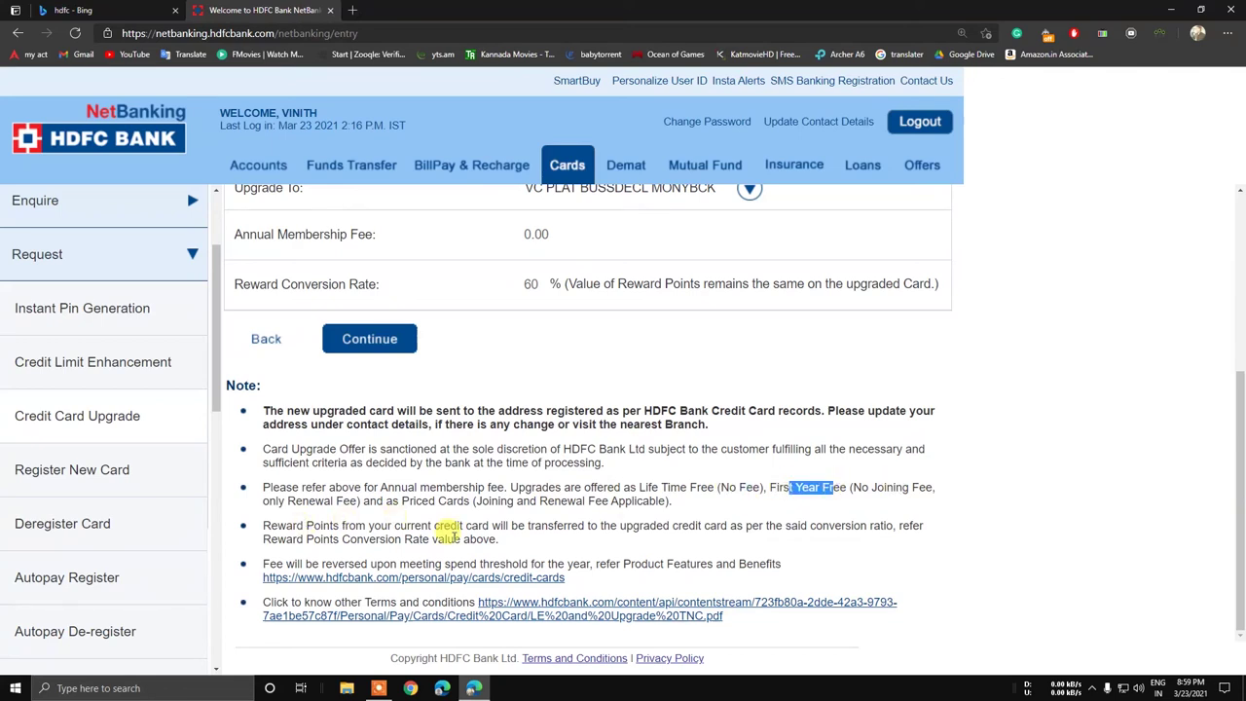
pyautogui.scroll(3, 454, 538)
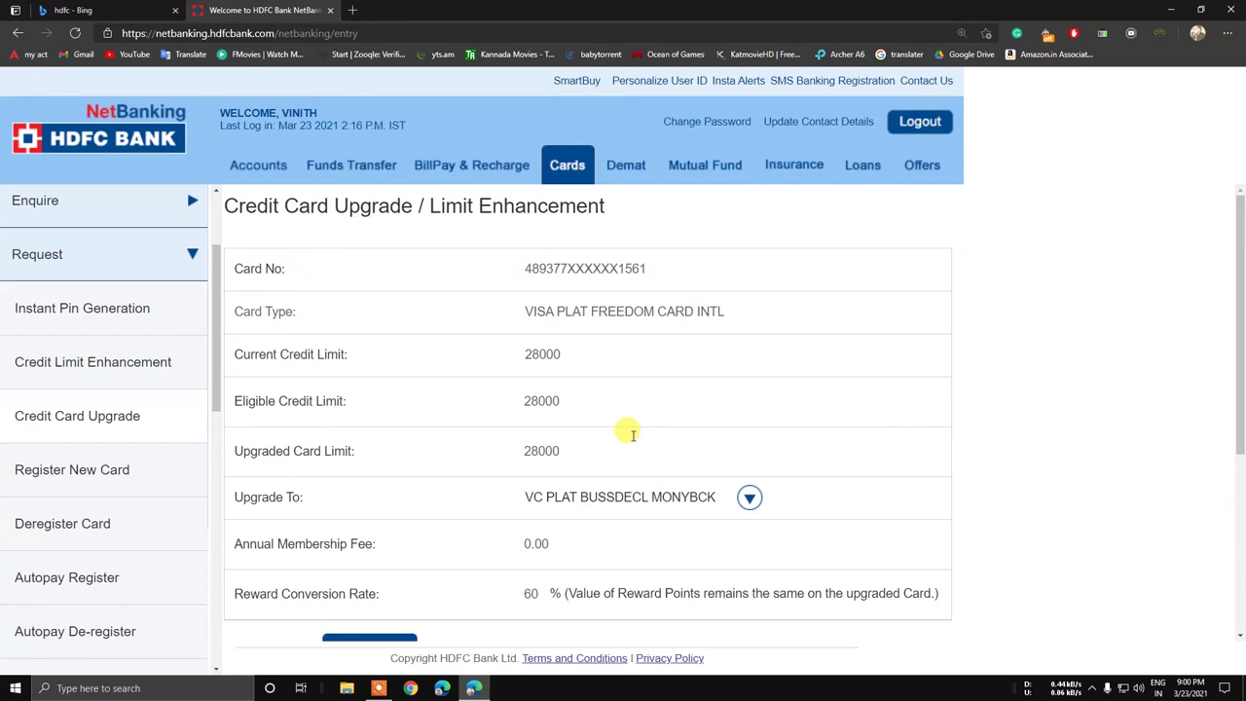
pyautogui.scroll(-1, 628, 431)
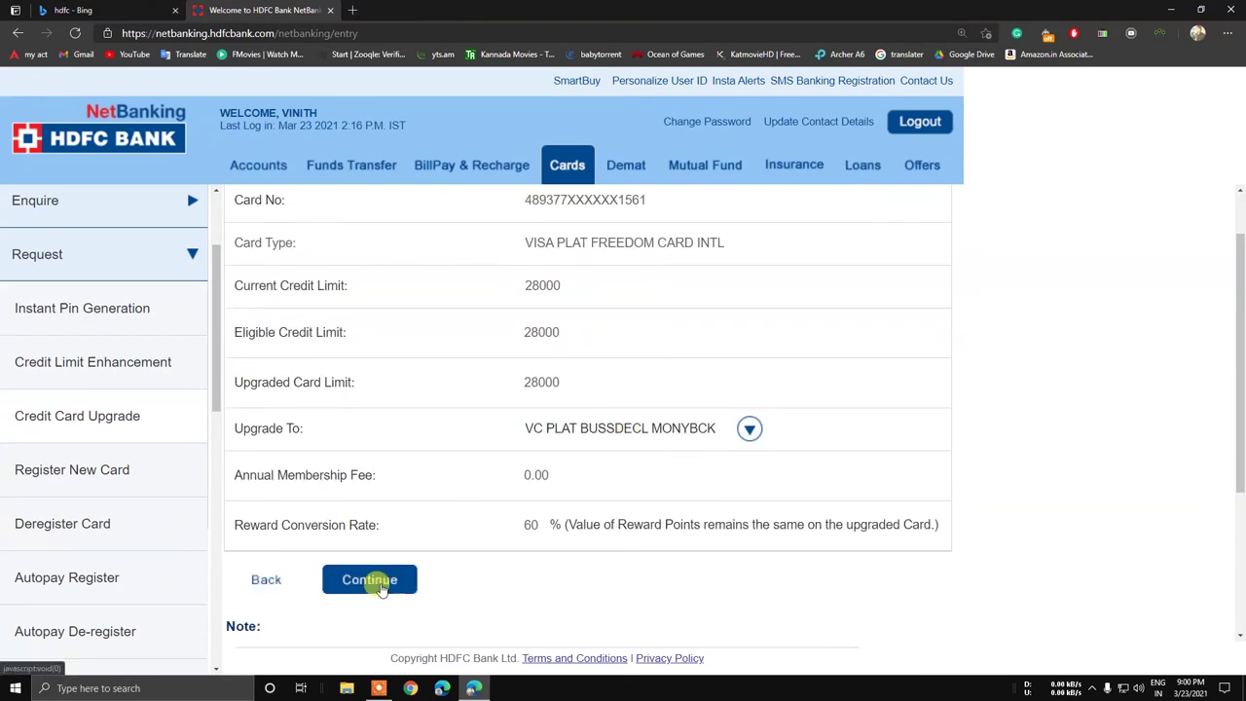
pyautogui.scroll(1, 465, 553)
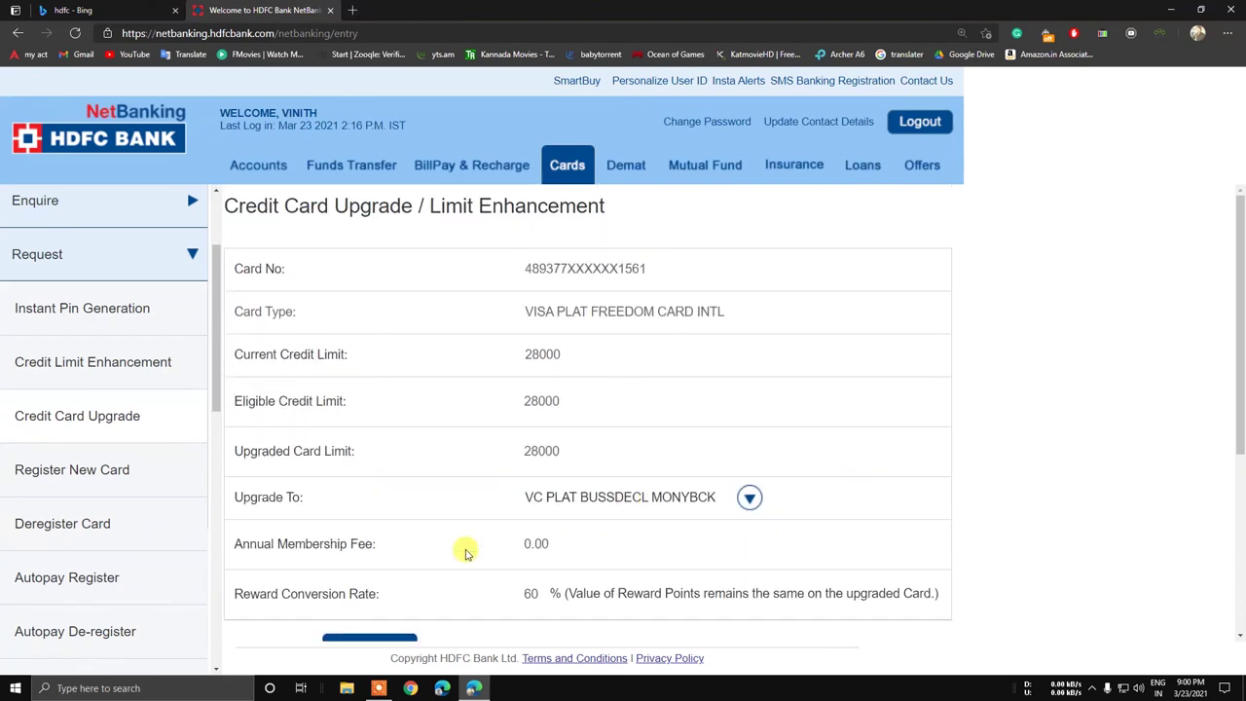